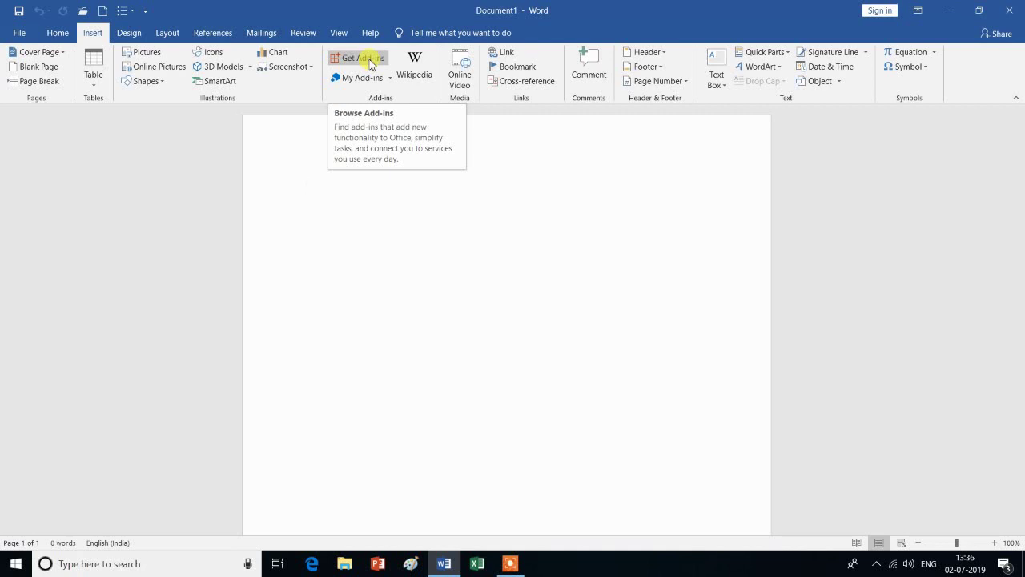
Open the Office Add-ins store from My Add-ins and scroll through its listings
left_click(390, 78)
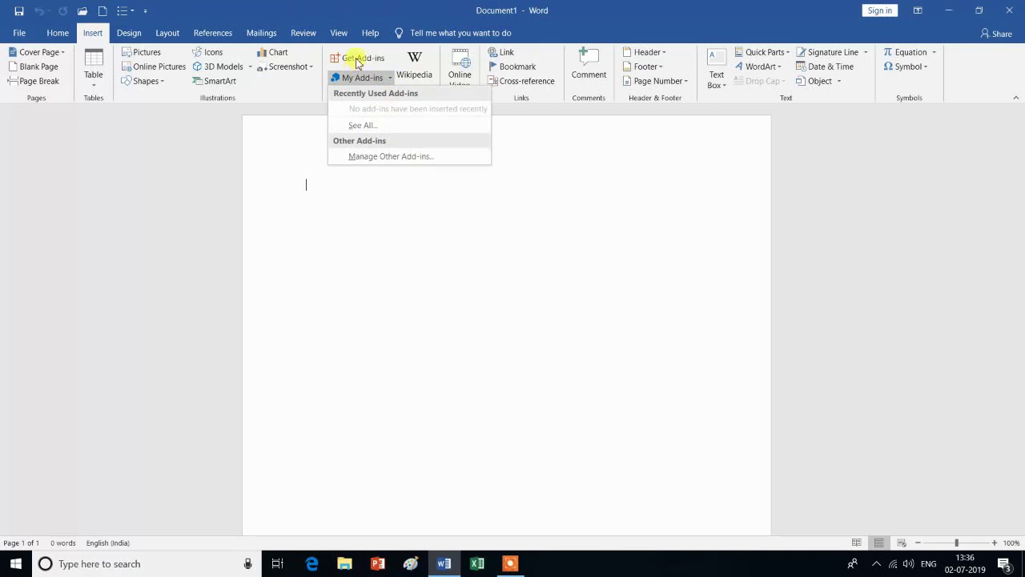
left_click(358, 61)
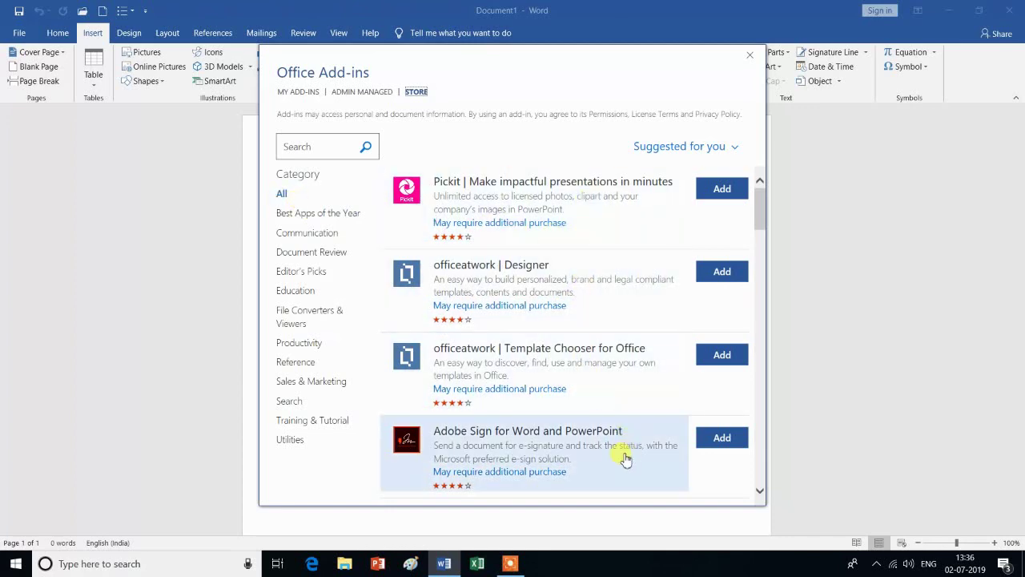
scroll(625, 458, "down", 2)
scroll(625, 458, "down", 1)
scroll(626, 458, "down", 1)
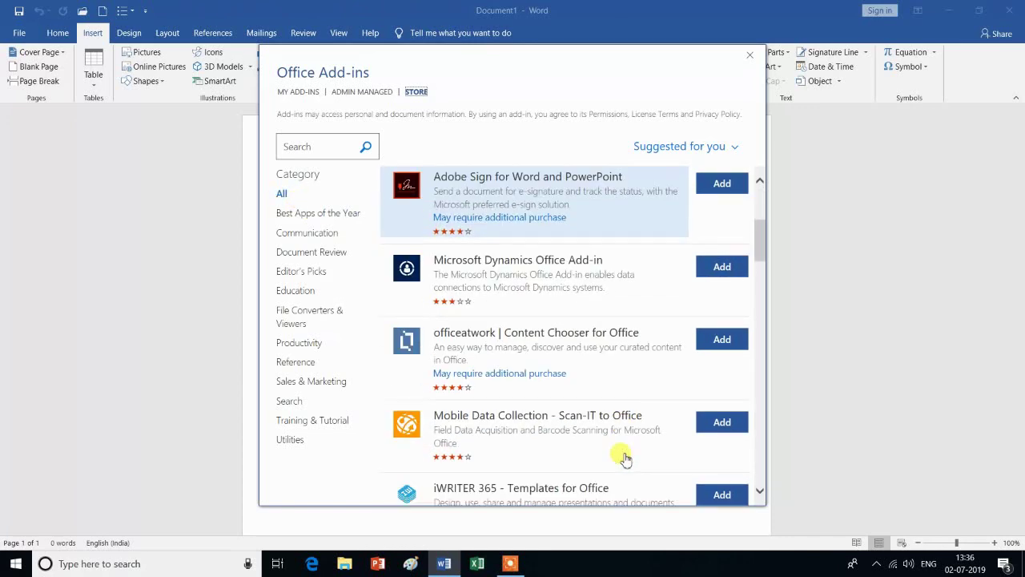
scroll(626, 458, "down", 2)
scroll(626, 458, "down", 2)
scroll(625, 458, "down", 1)
scroll(625, 458, "down", 1)
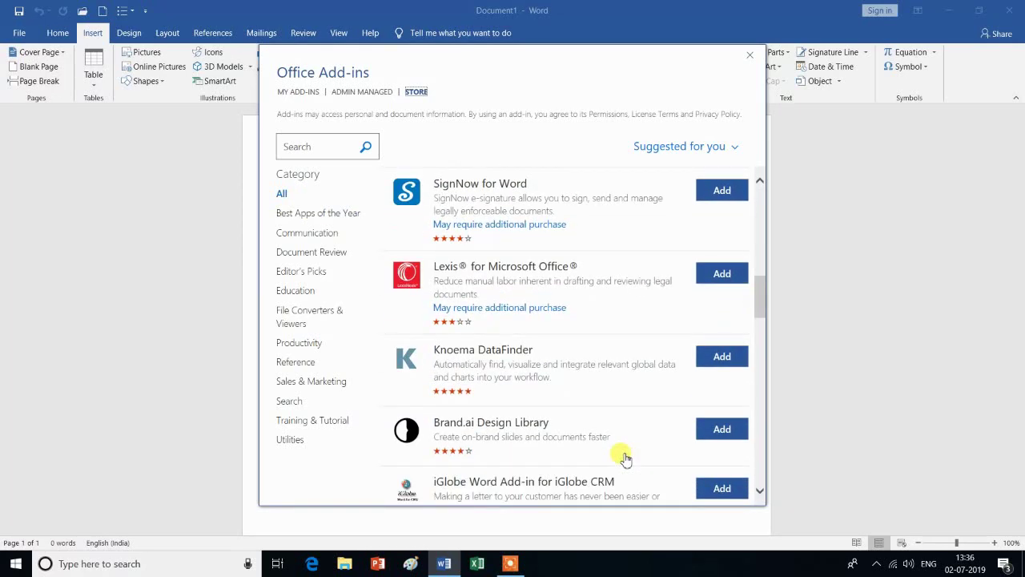
scroll(625, 458, "up", 1)
scroll(626, 458, "up", 1)
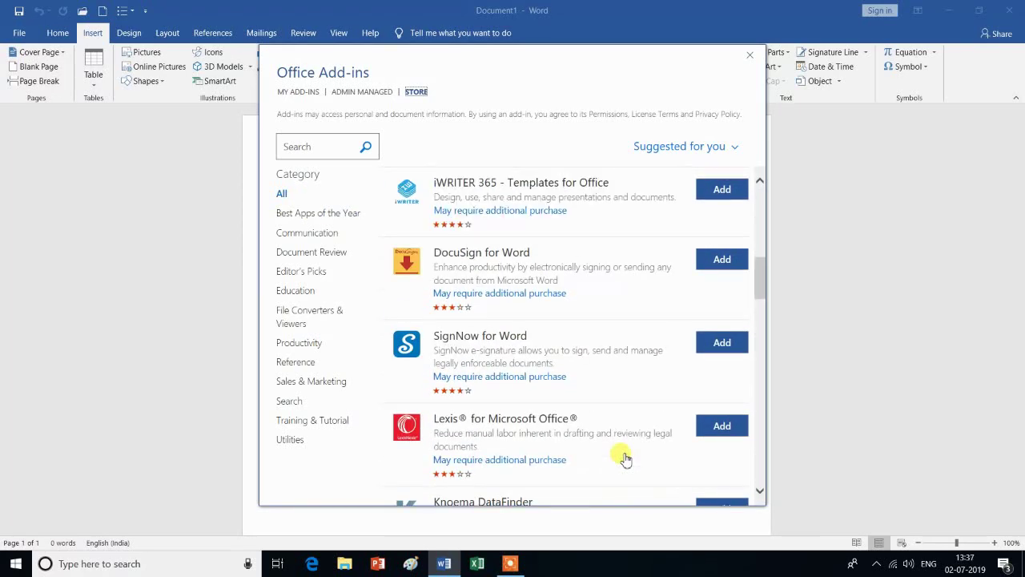
scroll(625, 458, "up", 2)
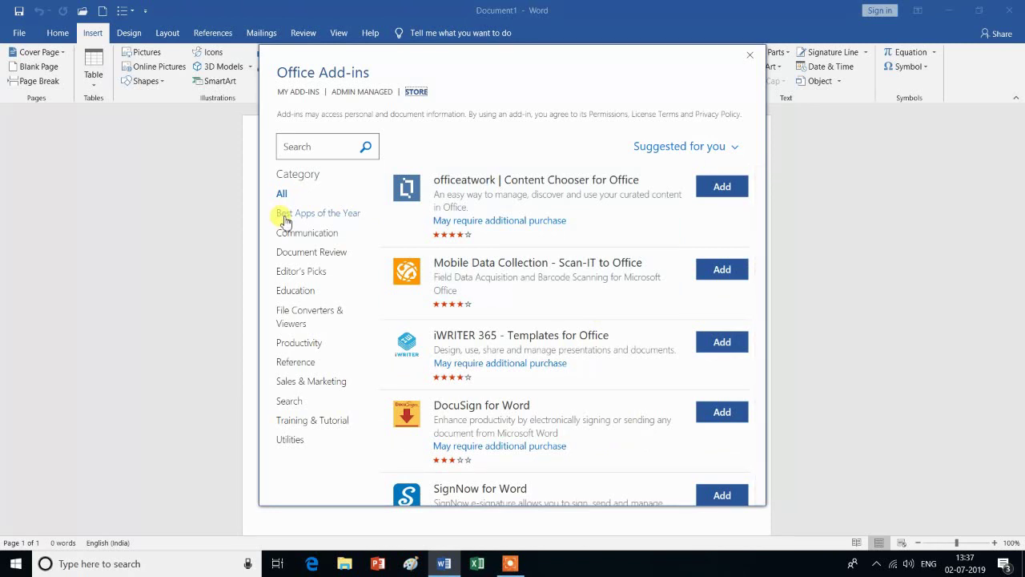
Browse Best Apps of the Year, Communication and Document Review categories, then add Translator
left_click(318, 217)
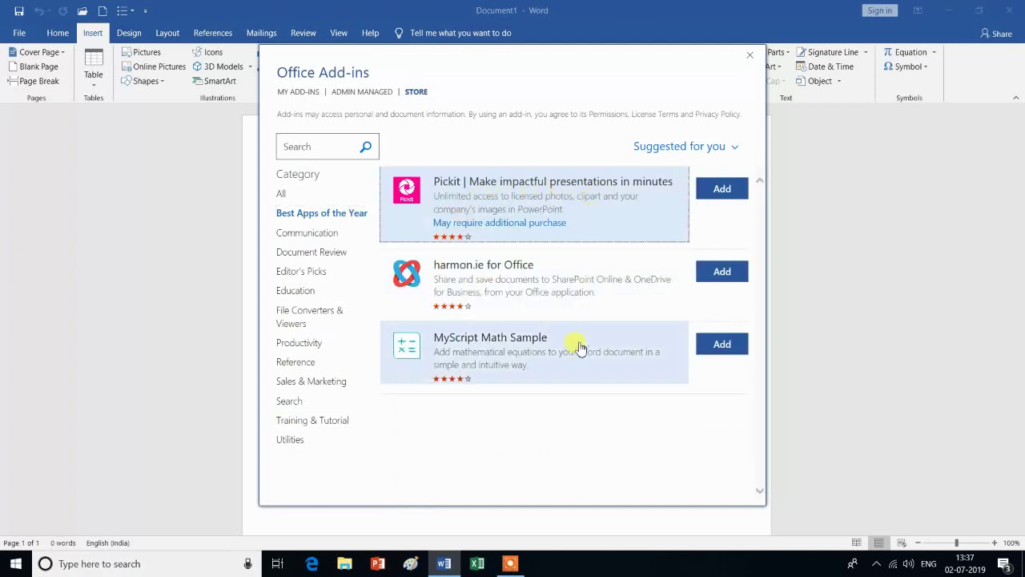
left_click(311, 234)
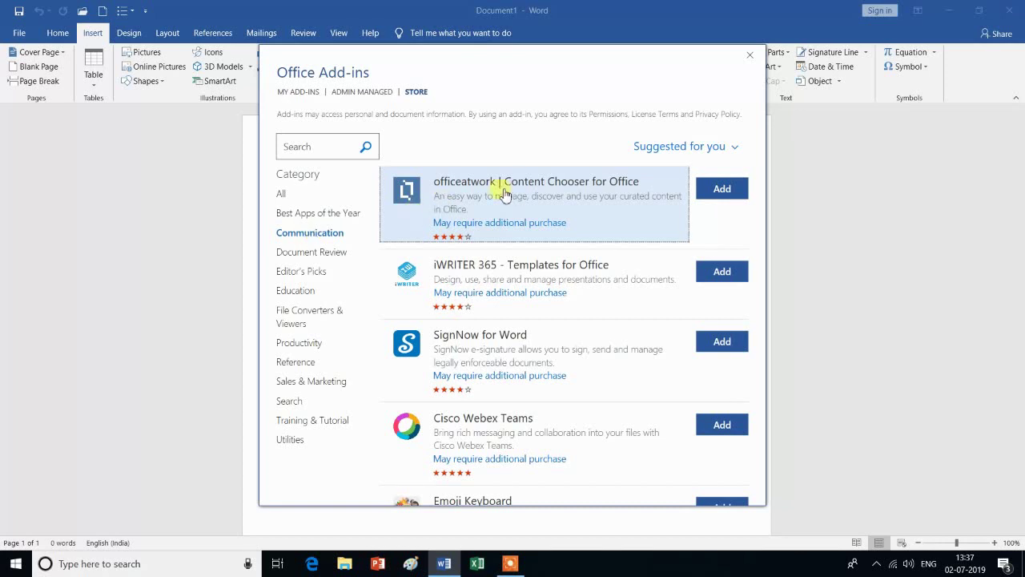
left_click(324, 255)
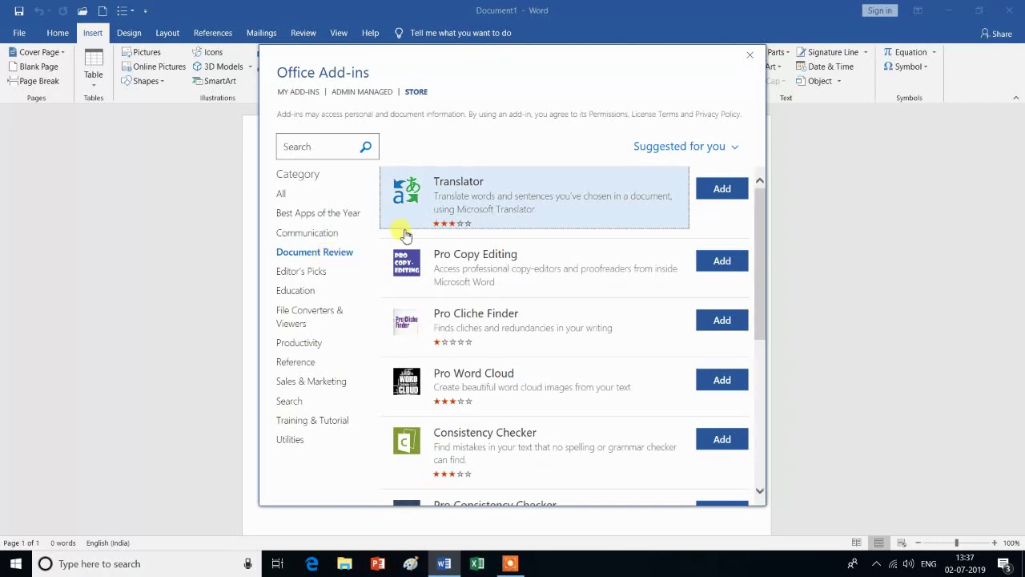
left_click(722, 192)
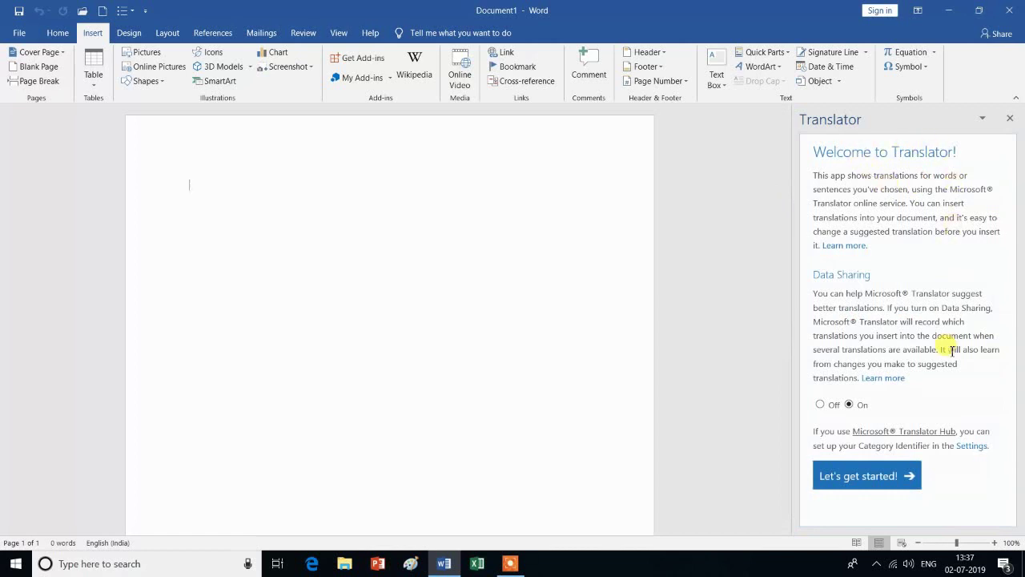
Confirm Translator appears under My Add-ins, then close the Translator pane
left_click(389, 80)
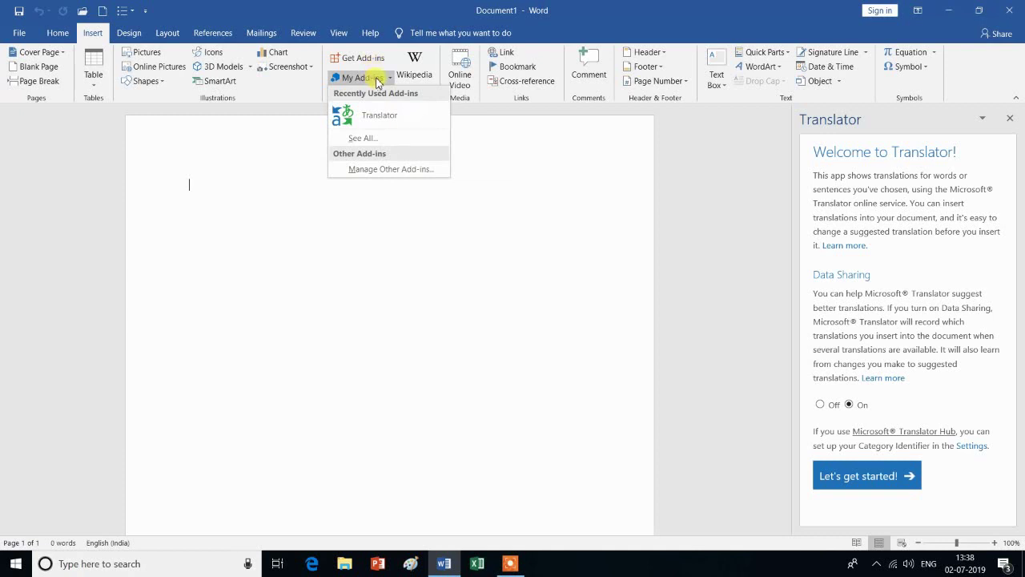
left_click(513, 168)
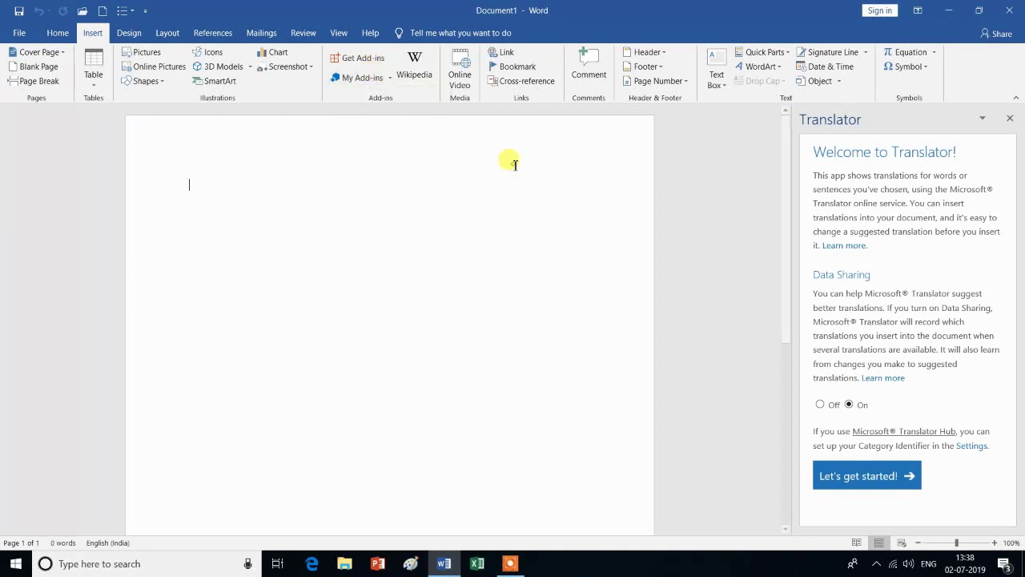
left_click(1009, 120)
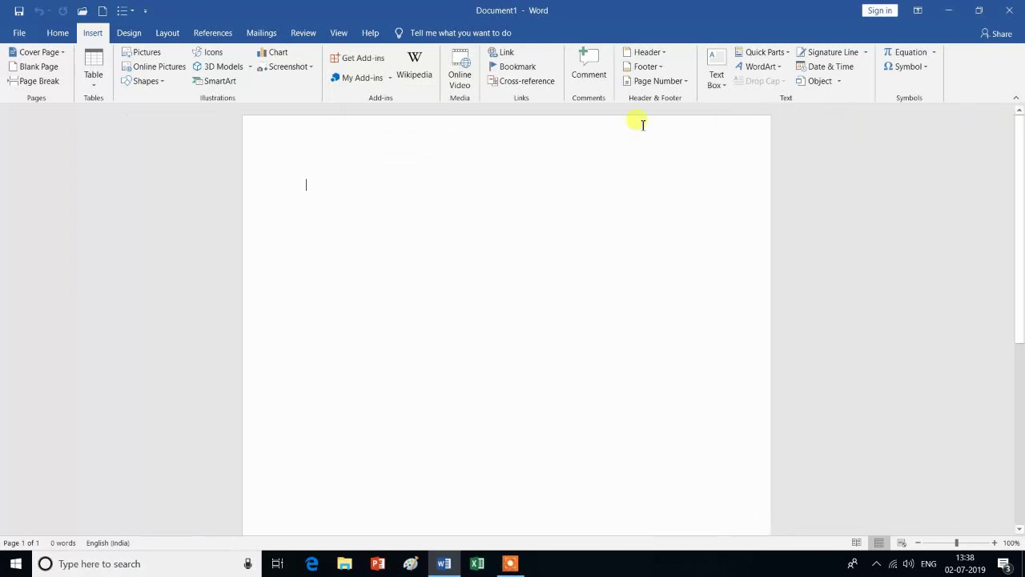
Search the Wikipedia add-in for 'printer' and expand the full Printer article
left_click(418, 81)
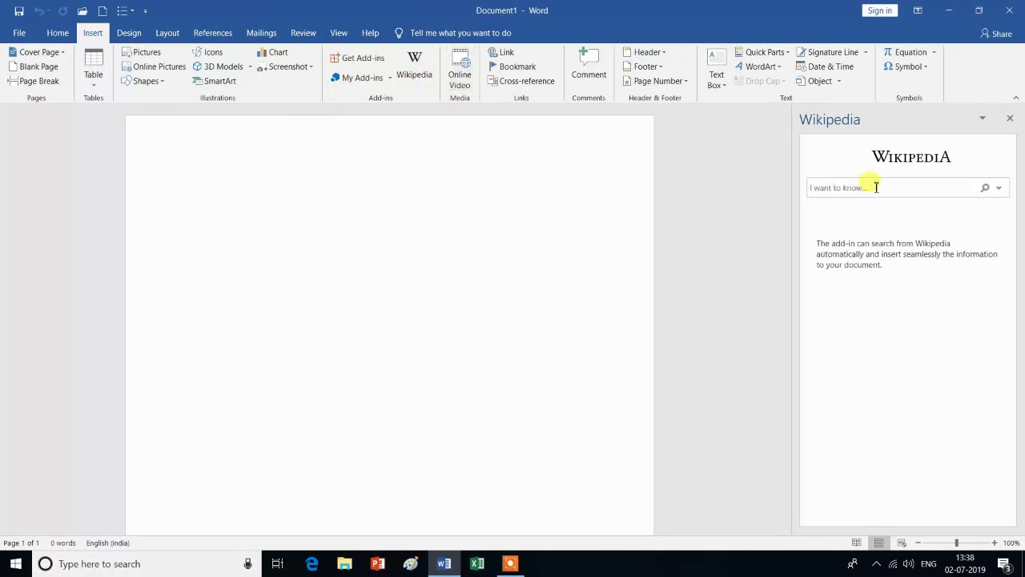
left_click(876, 188)
type("printer")
left_click(987, 188)
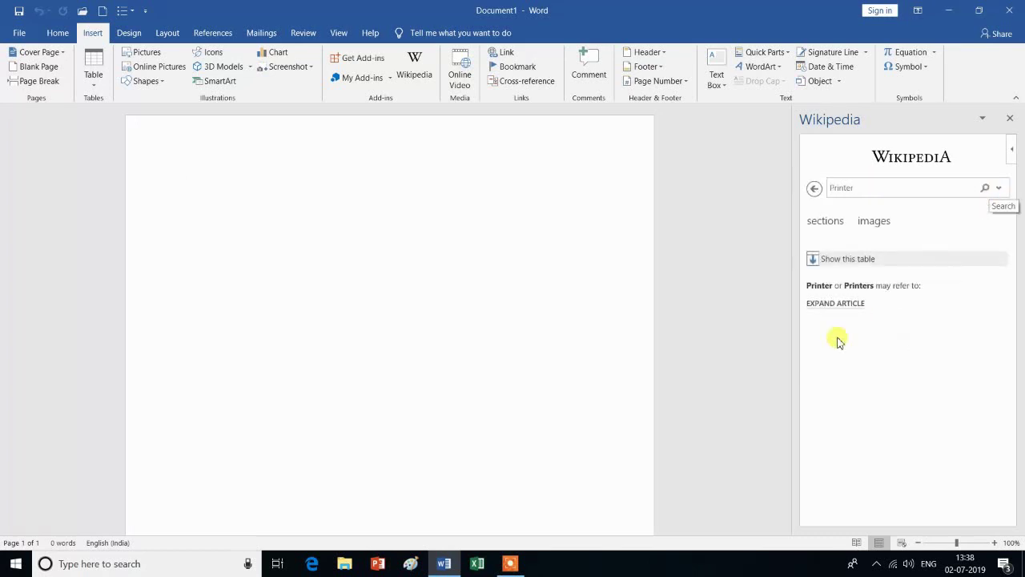
left_click(841, 305)
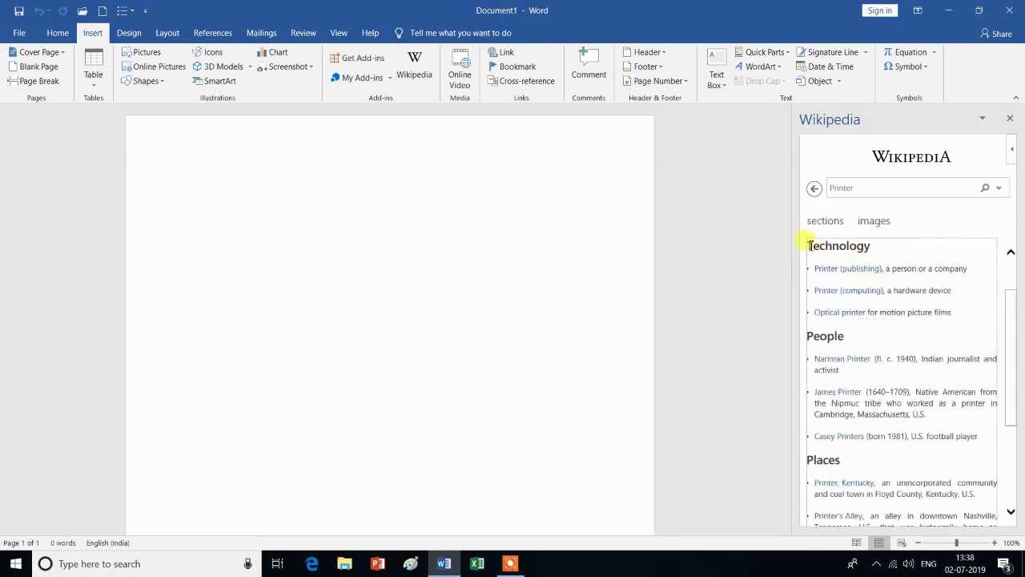
Copy the Technology section from the Printer article
mouse_move(809, 244)
left_mouse_down()
mouse_move(930, 331)
mouse_move(946, 317)
left_mouse_up()
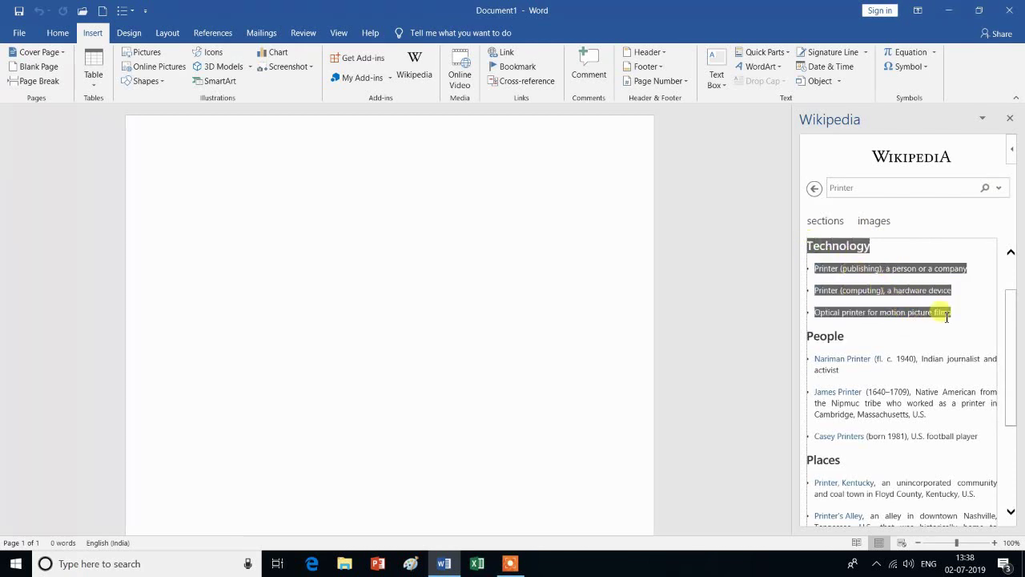
right_click(874, 272)
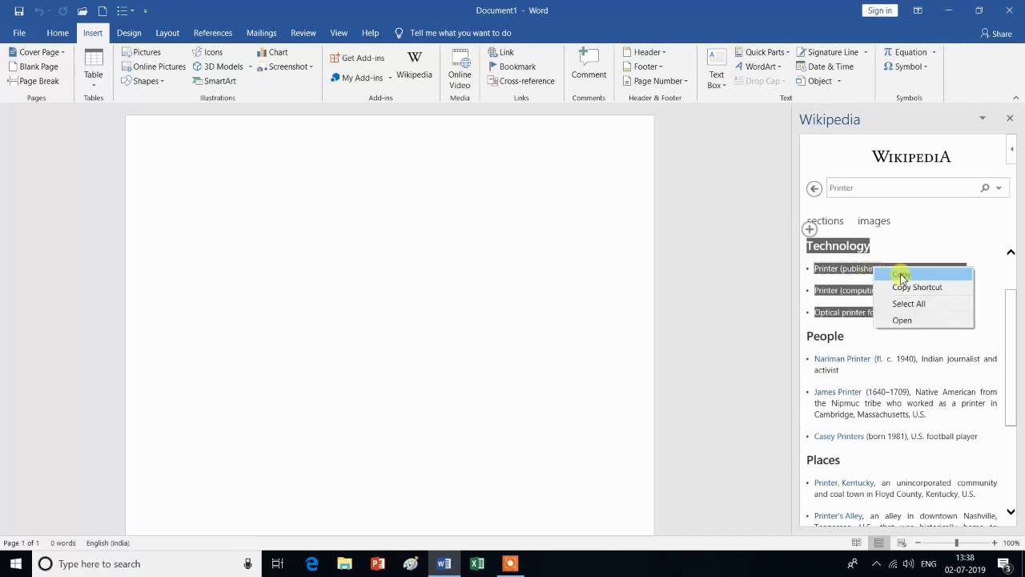
left_click(900, 274)
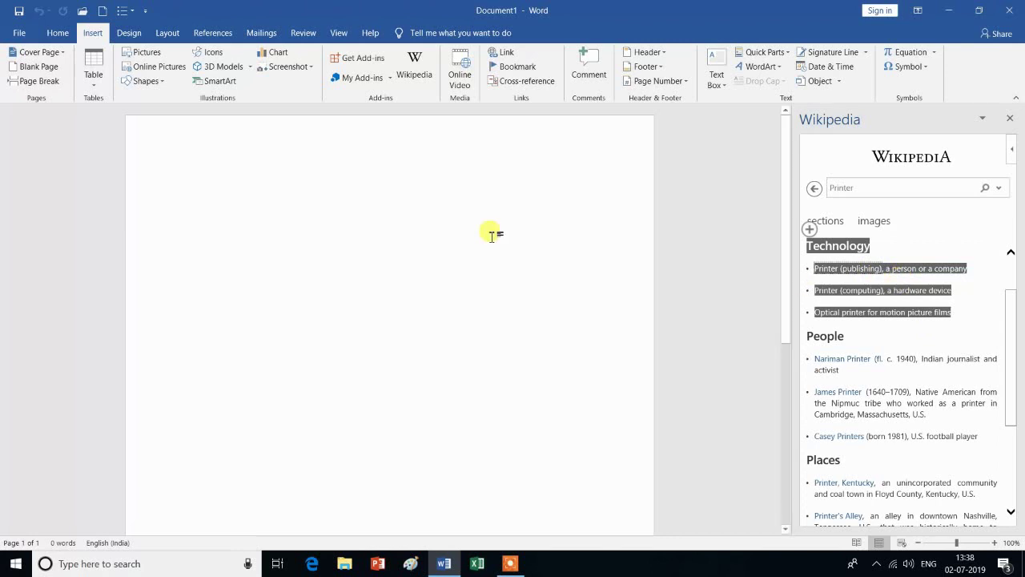
Paste the copied Technology heading and its three printer bullets onto the blank page
right_click(280, 206)
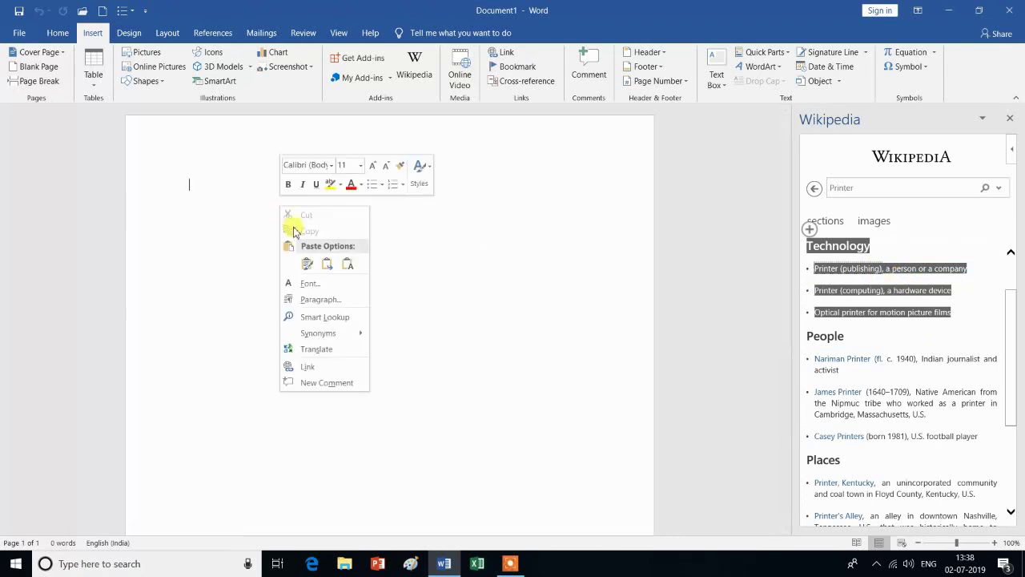
left_click(310, 263)
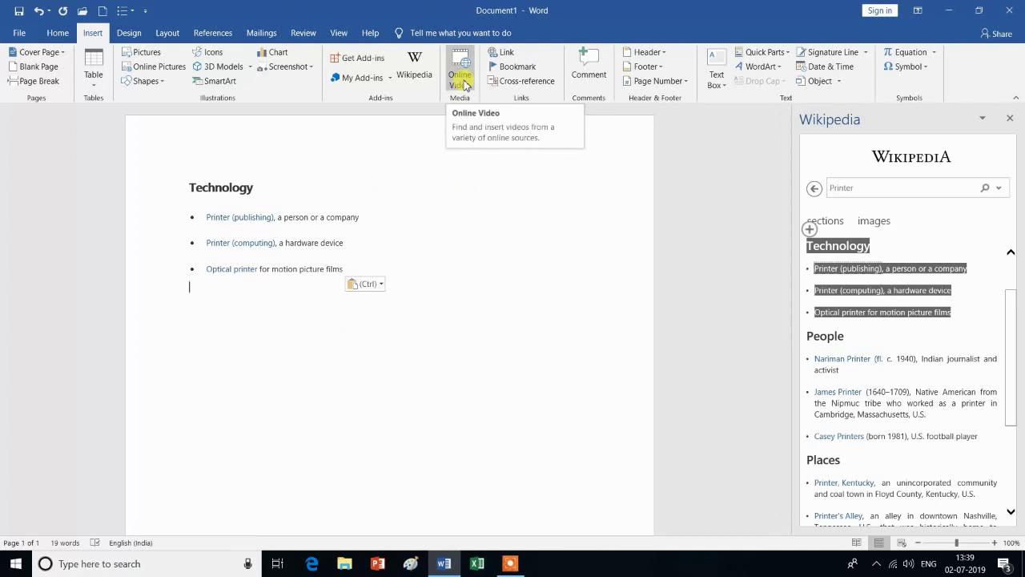
Search YouTube for 'ysgyan tech' and insert the fifth result, a video on inserting tables
left_click(464, 84)
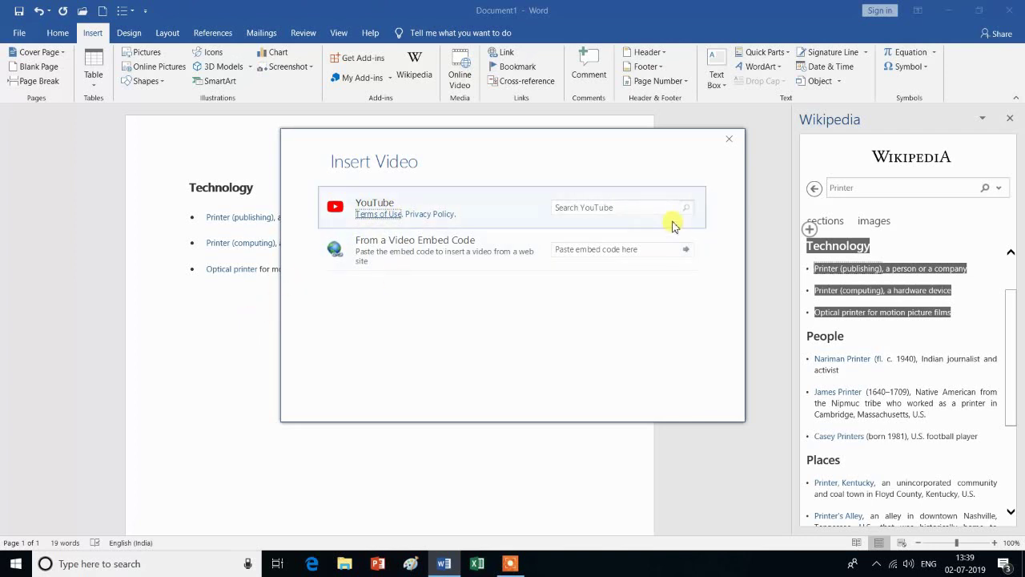
left_click(641, 209)
type("ysgyan tech")
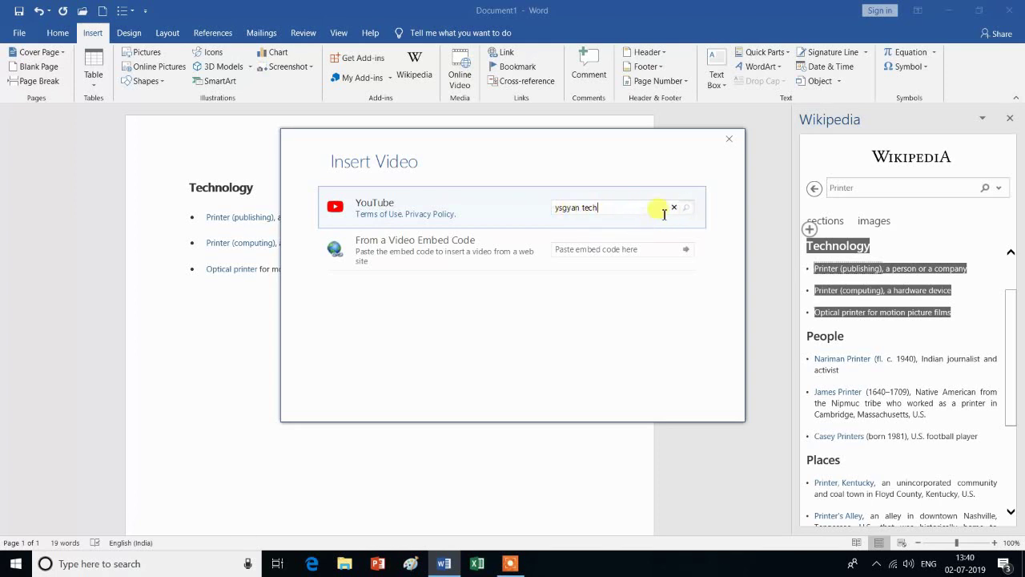
left_click(688, 211)
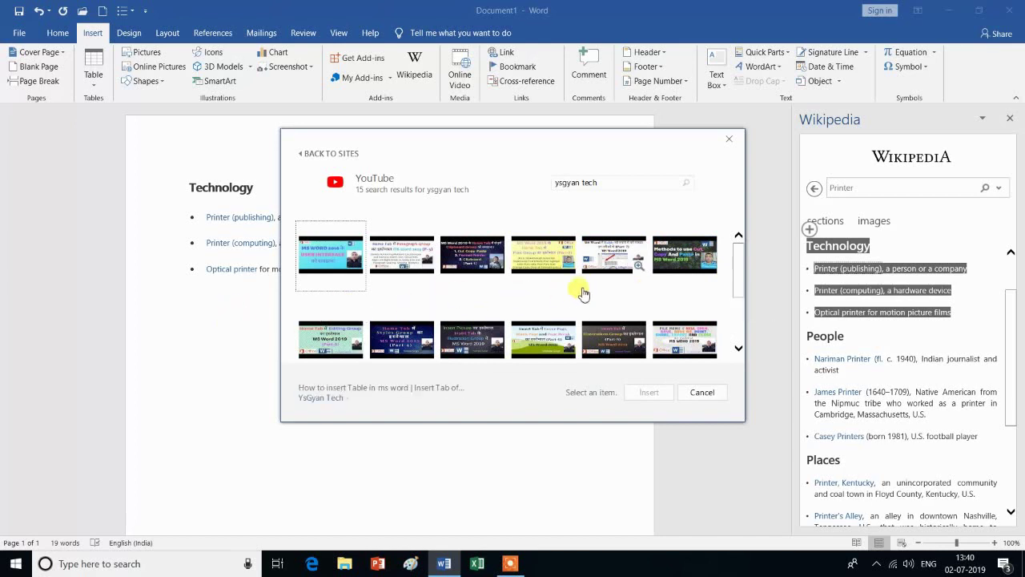
left_click(623, 263)
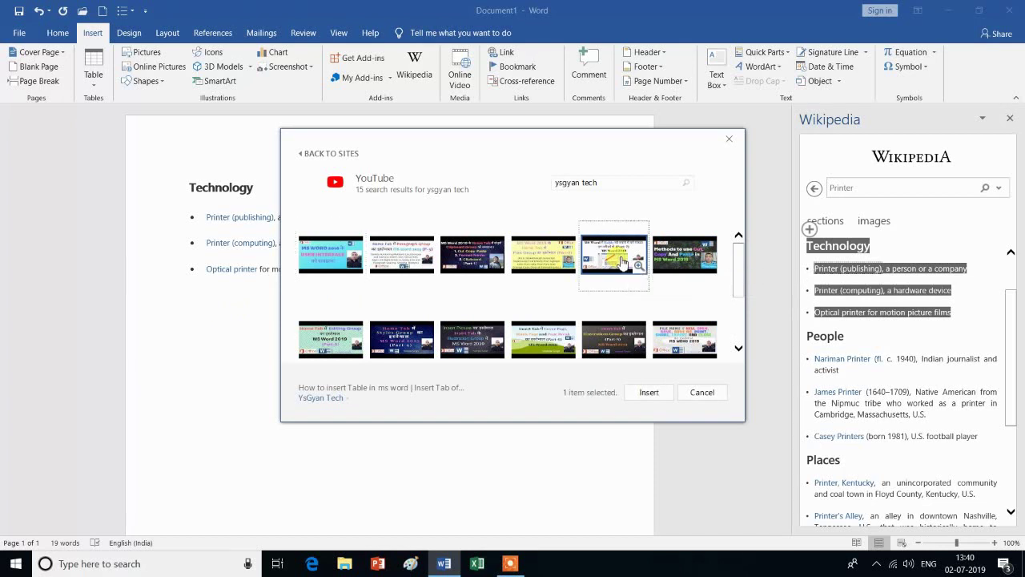
left_click(647, 392)
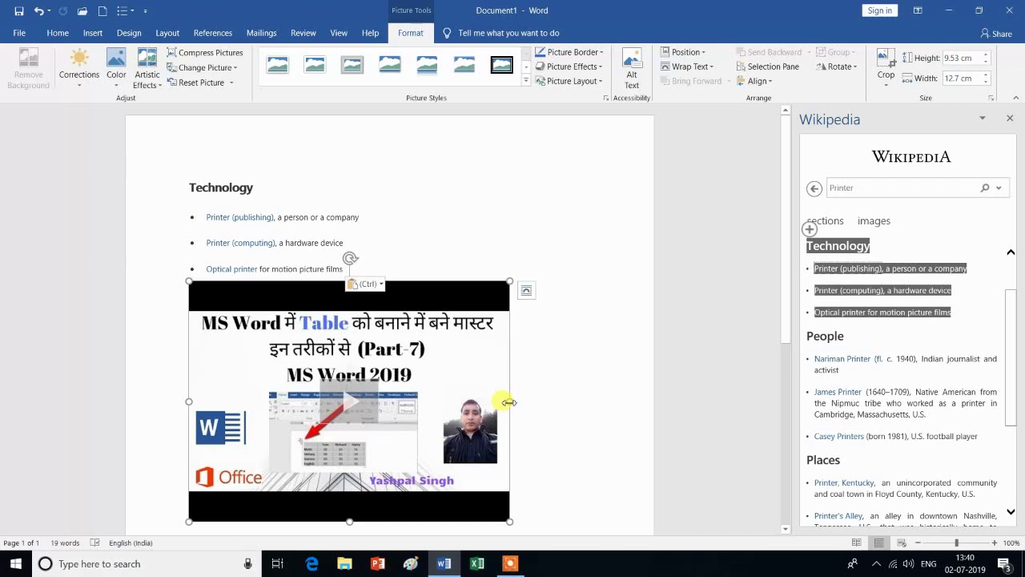
Drag the video's right and bottom handles to resize it to 16.43 × 11.24 cm
left_click_drag(510, 401, 603, 402)
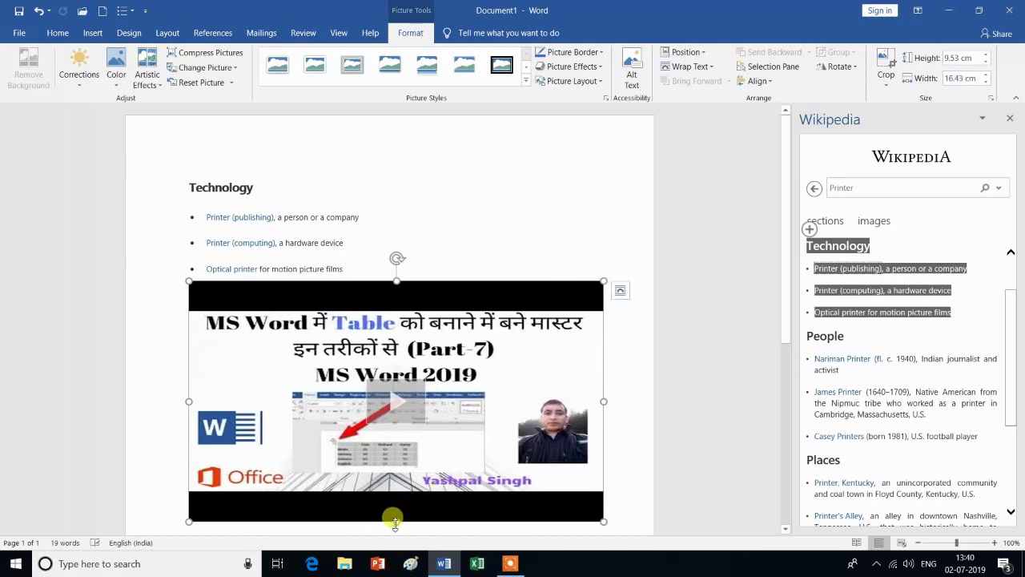
left_click_drag(395, 522, 397, 403)
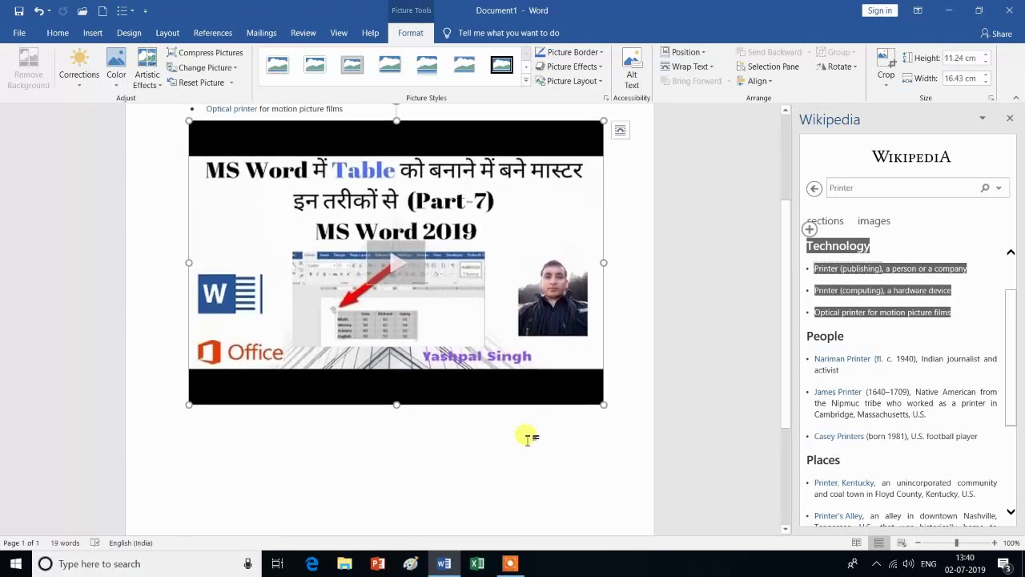
scroll(524, 442, "up", 1)
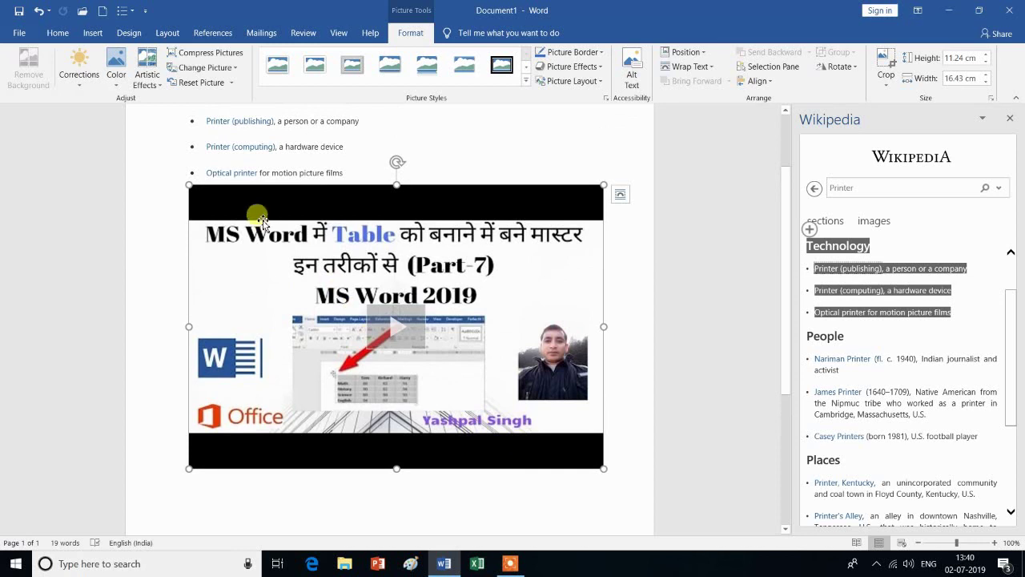